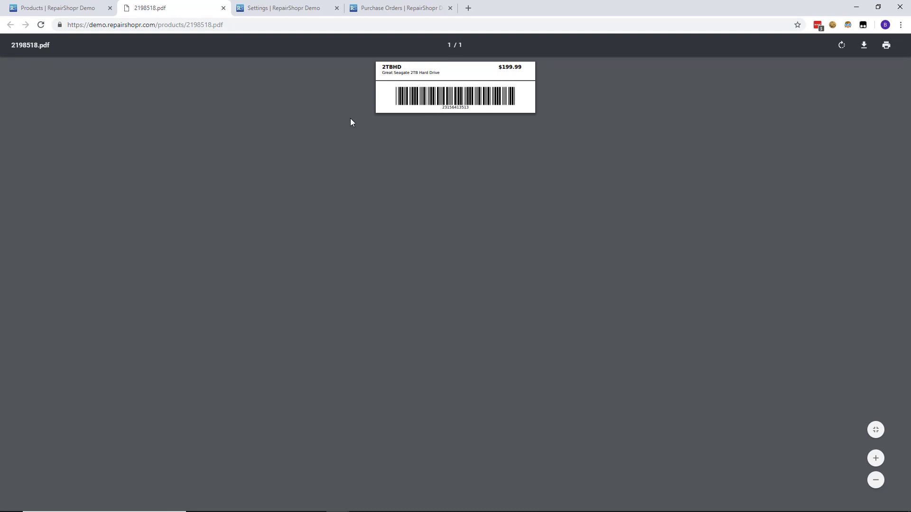
Close the 2198518.pdf label tab to get back to the 2TBHD product page
left_click(223, 8)
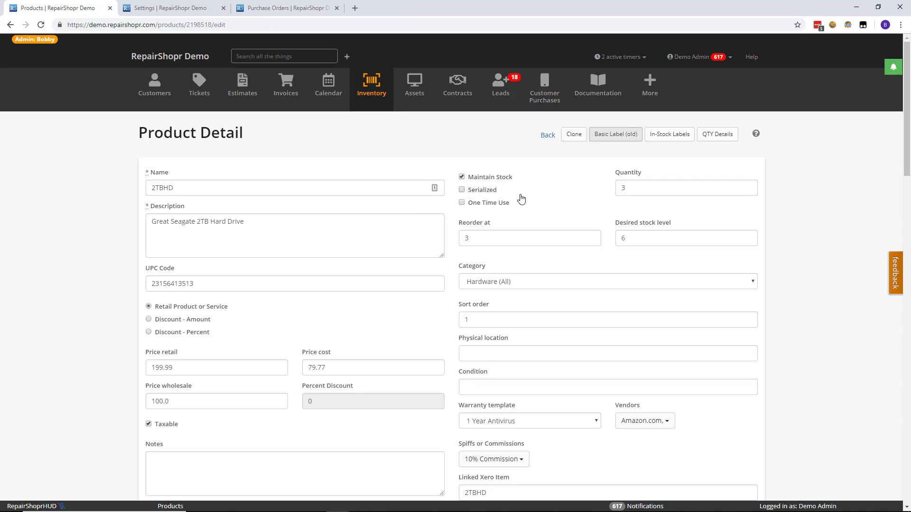
left_click(673, 135)
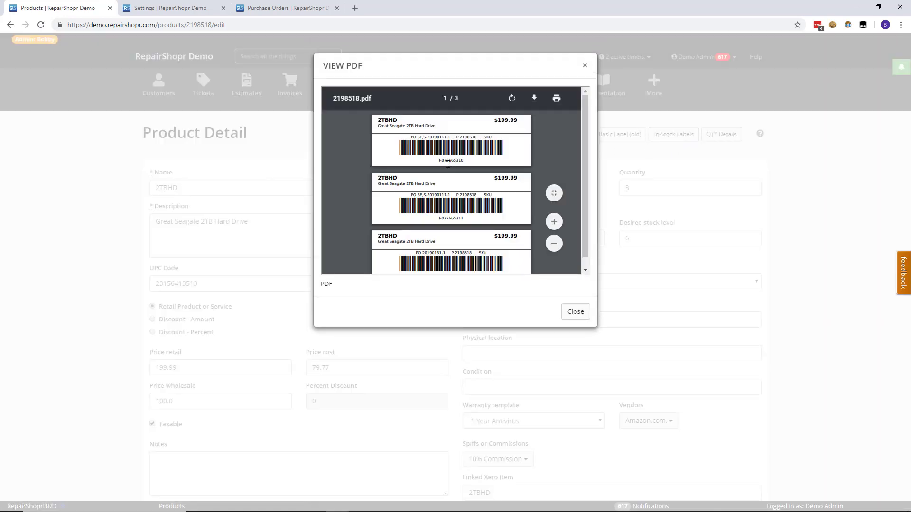
left_click_drag(439, 162, 469, 160)
left_click(467, 157)
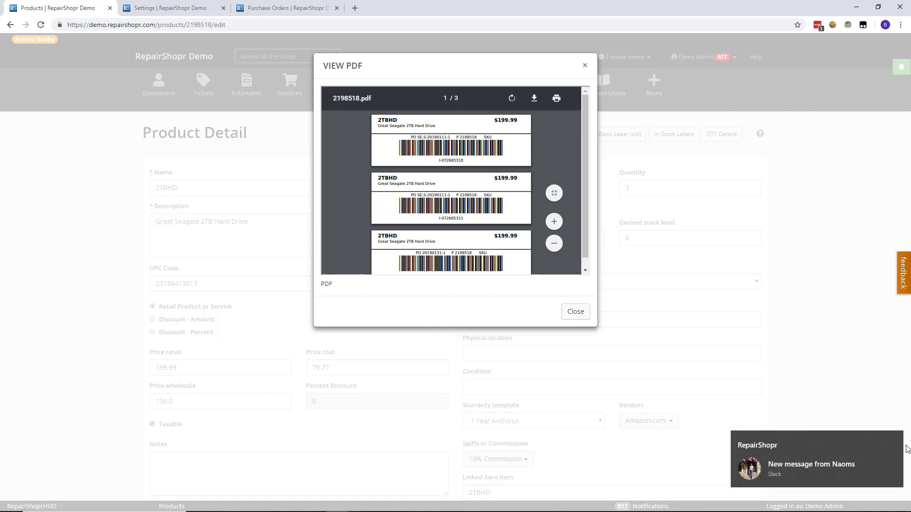
left_click(894, 434)
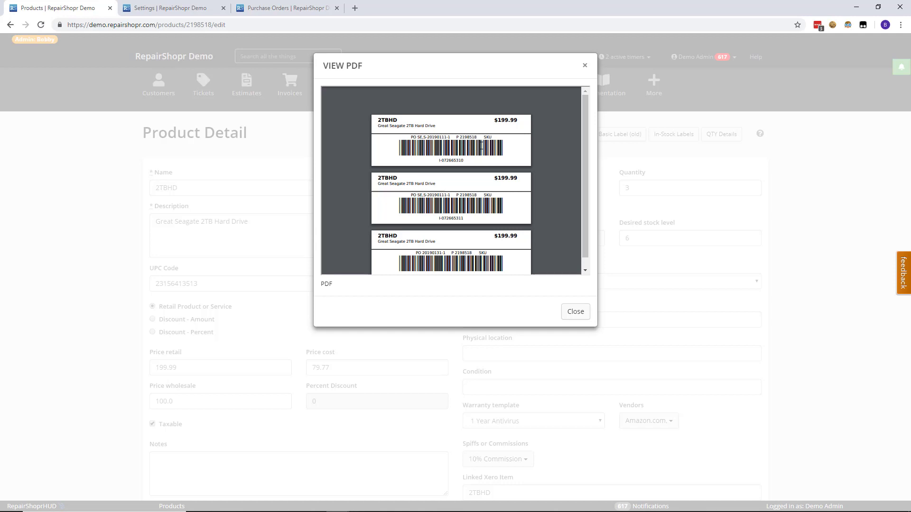
left_click(585, 67)
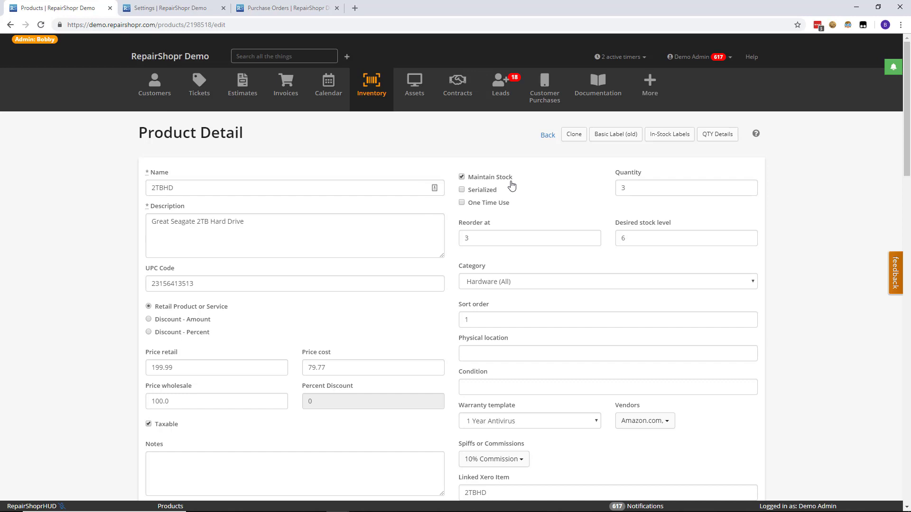
left_click(669, 136)
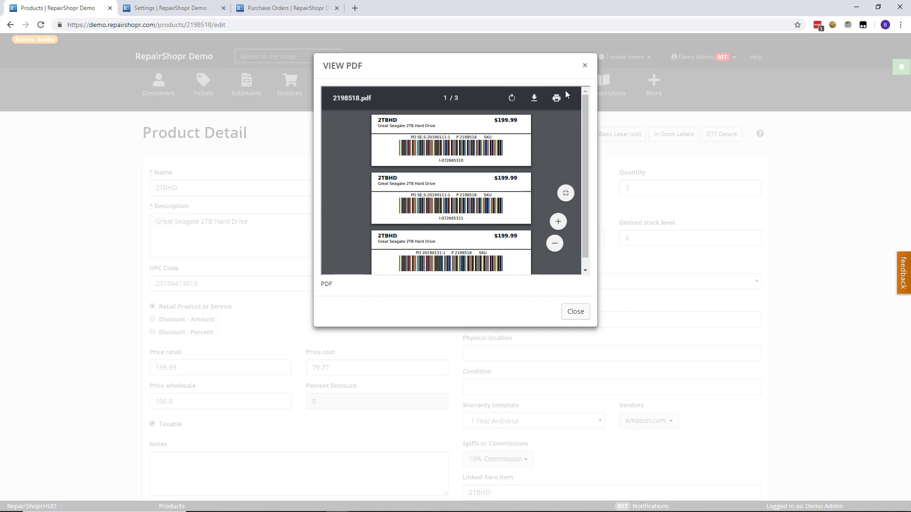
left_click(584, 66)
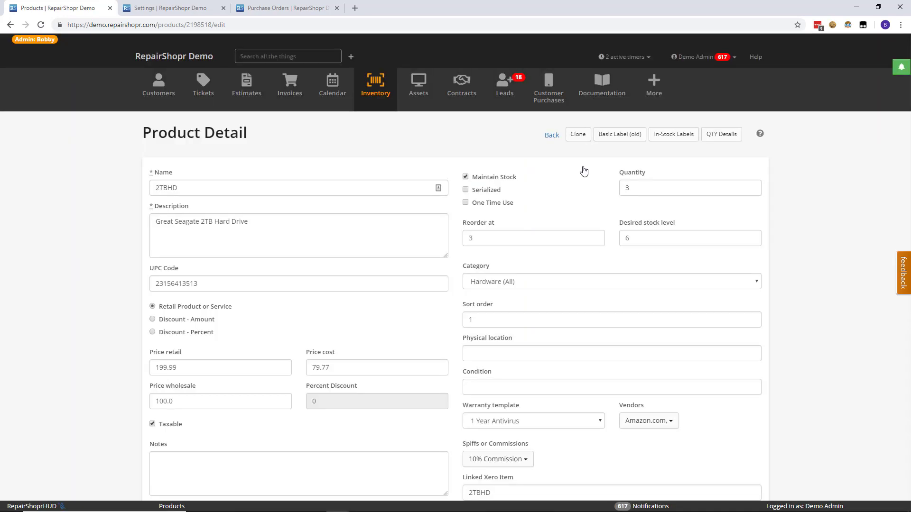
left_click(713, 138)
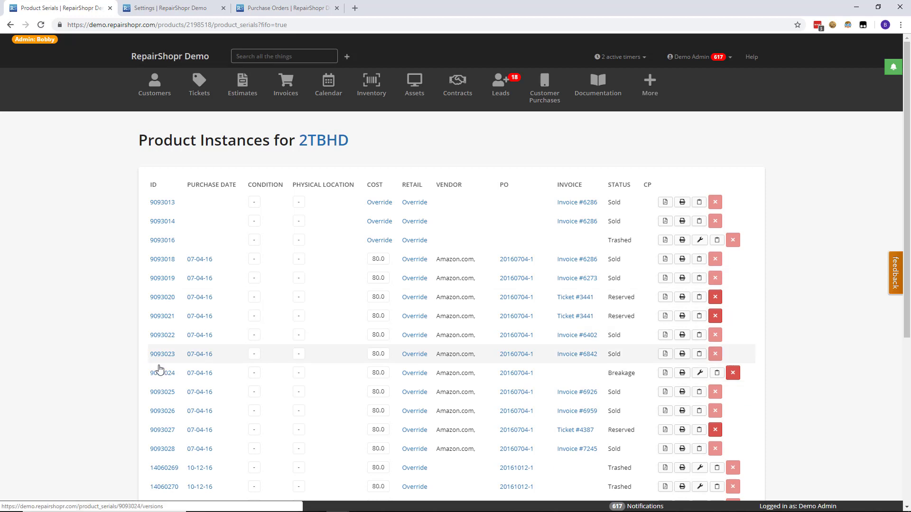
Go to page 4 of the 2TBHD product instances by way of the last page
scroll(157, 370, "down", 5)
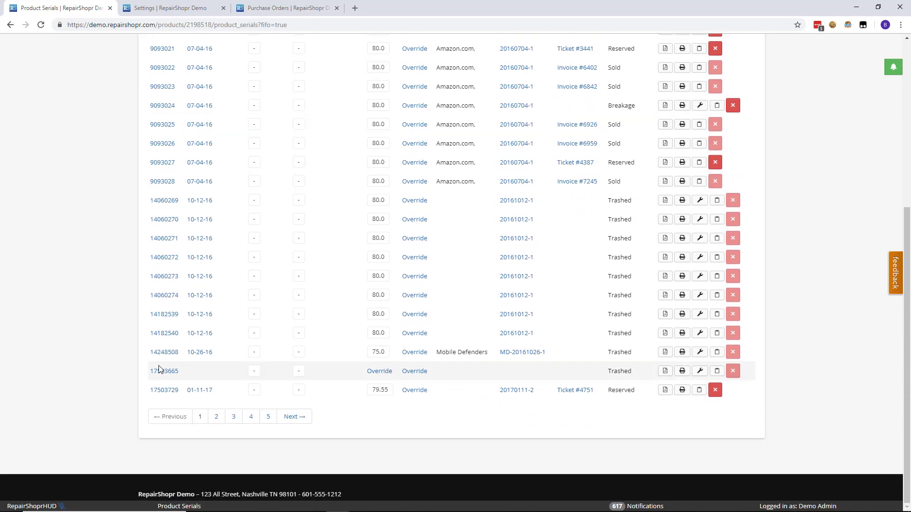
left_click(267, 420)
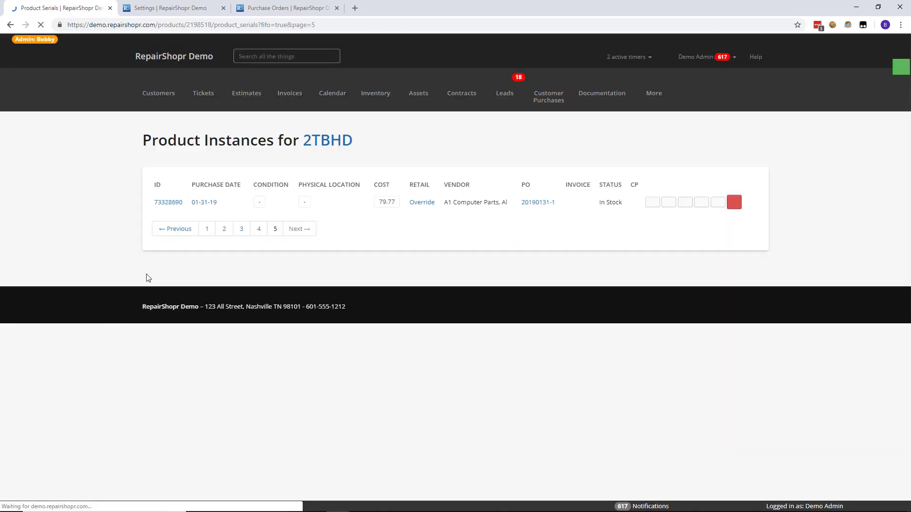
left_click(259, 229)
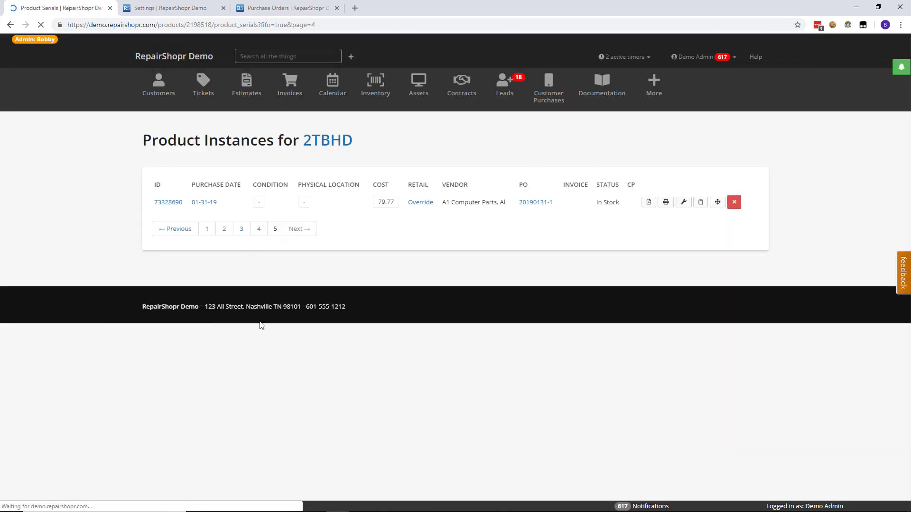
scroll(242, 326, "down", 5)
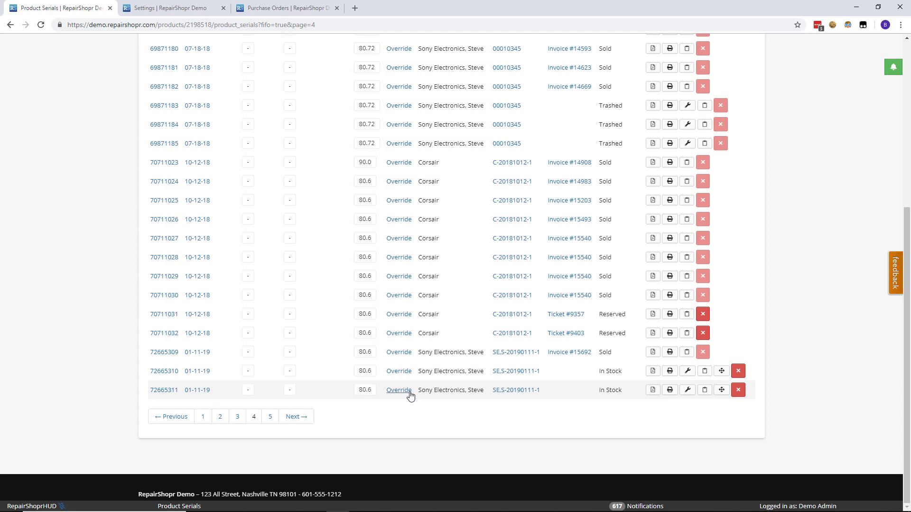
Highlight the In Stock status of units 72665311 and 72665310
left_click_drag(597, 390, 627, 392)
left_click(608, 373)
triple_click(608, 374)
left_click(555, 449)
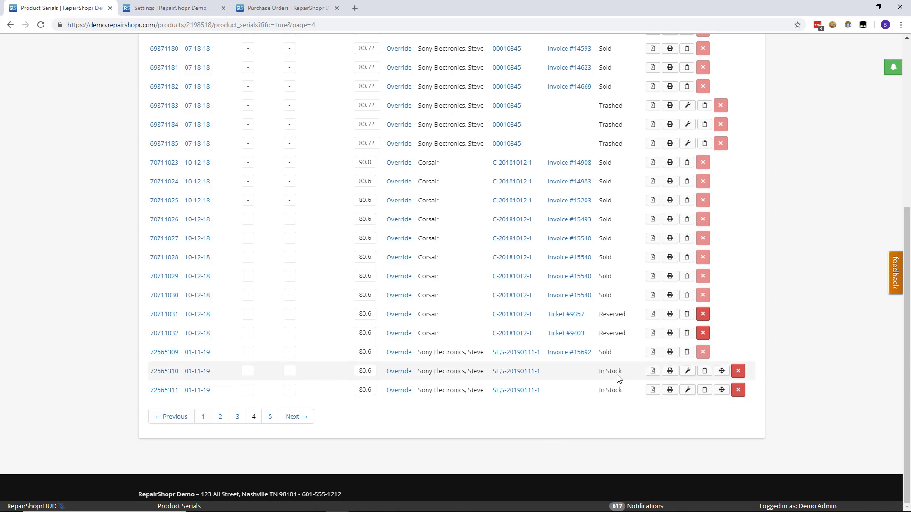
left_click_drag(622, 373, 588, 373)
left_click(590, 374)
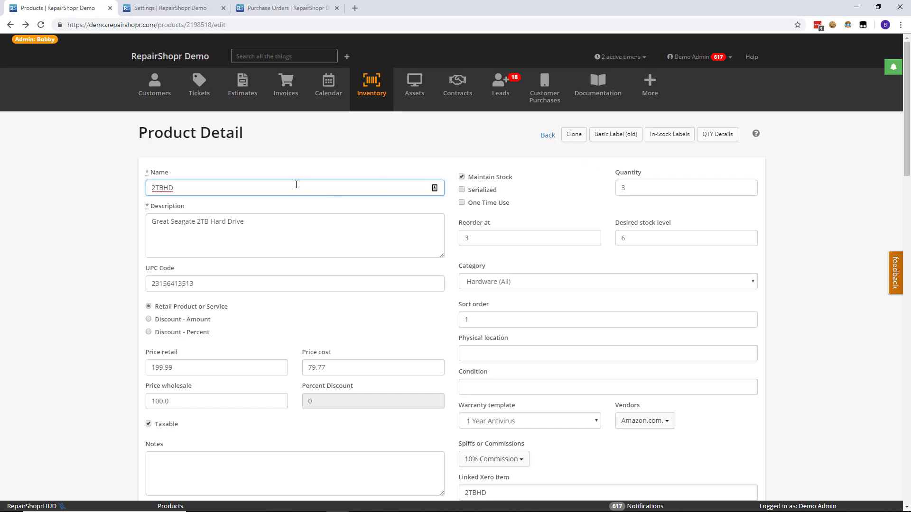
Select all the text in the 2TBHD product Name field
key("ctrl+a")
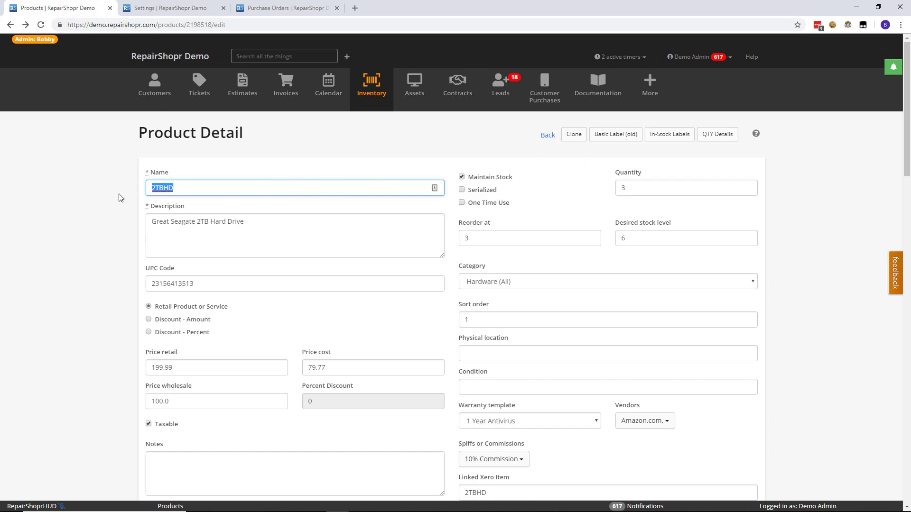
left_click(673, 138)
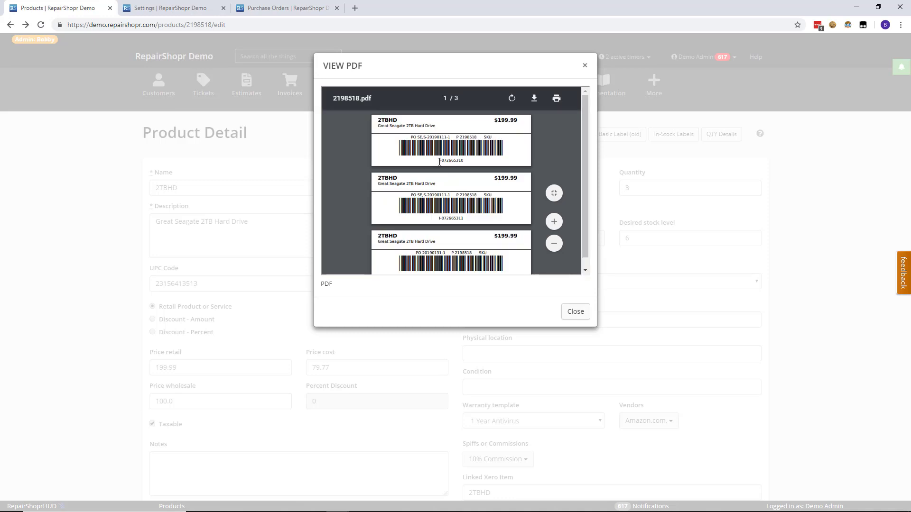
left_click_drag(439, 162, 473, 163)
left_click(584, 66)
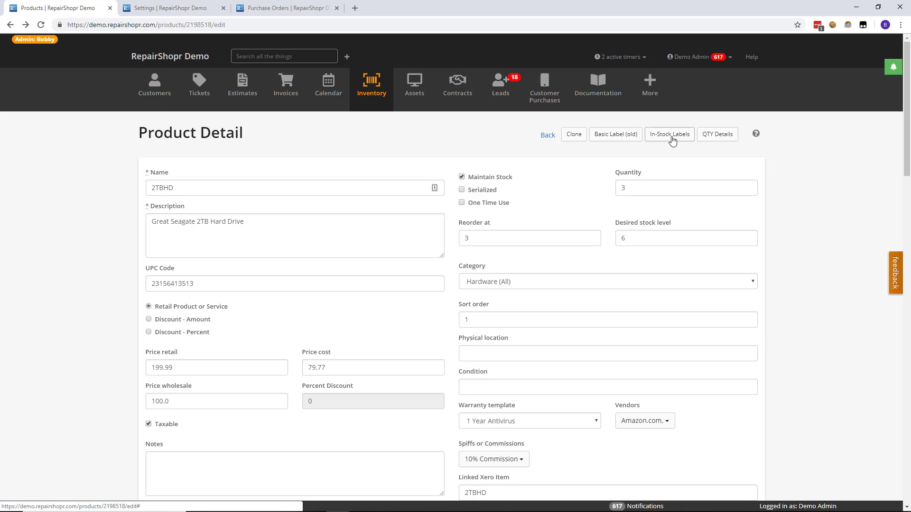
Enable 'Use Basic Labels instead of Instance Labels' under Advanced inventory settings, save, and return to the purchase order
left_click(192, 9)
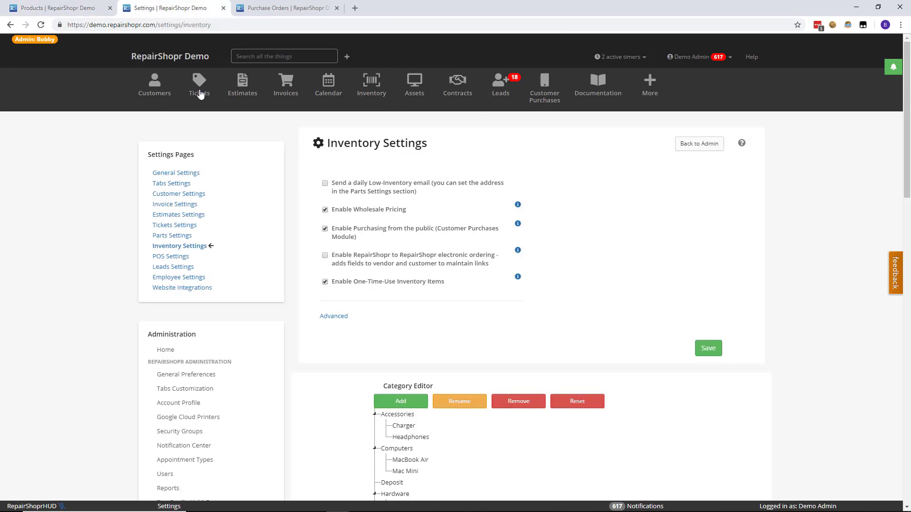
left_click(334, 318)
scroll(305, 291, "down", 6)
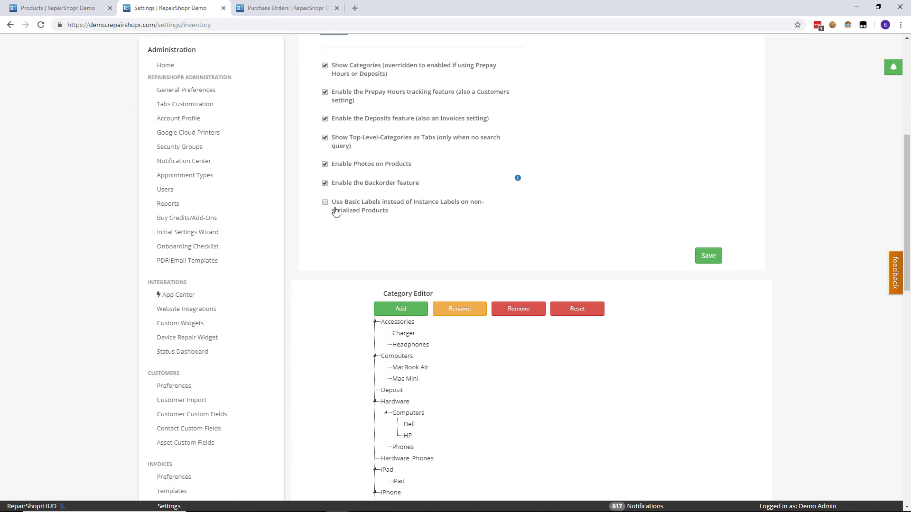
left_click_drag(332, 202, 390, 219)
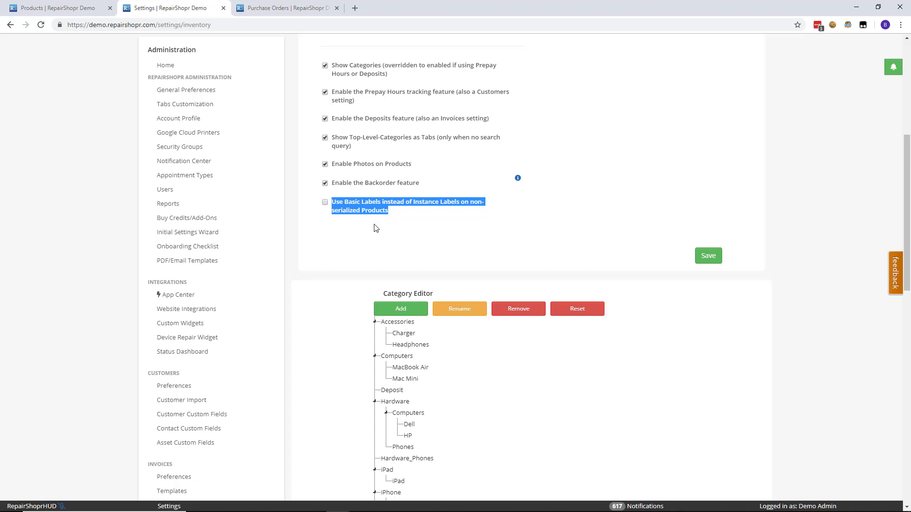
left_click(375, 229)
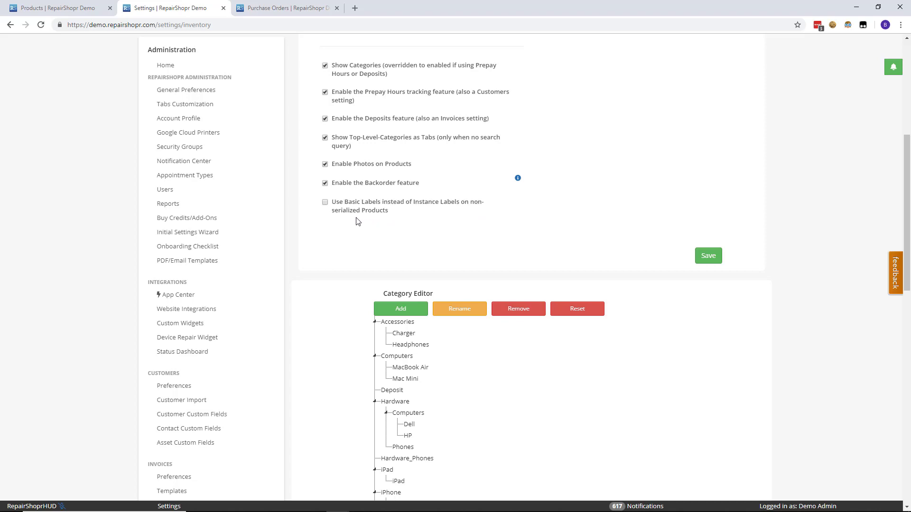
left_click(344, 212)
left_click(709, 262)
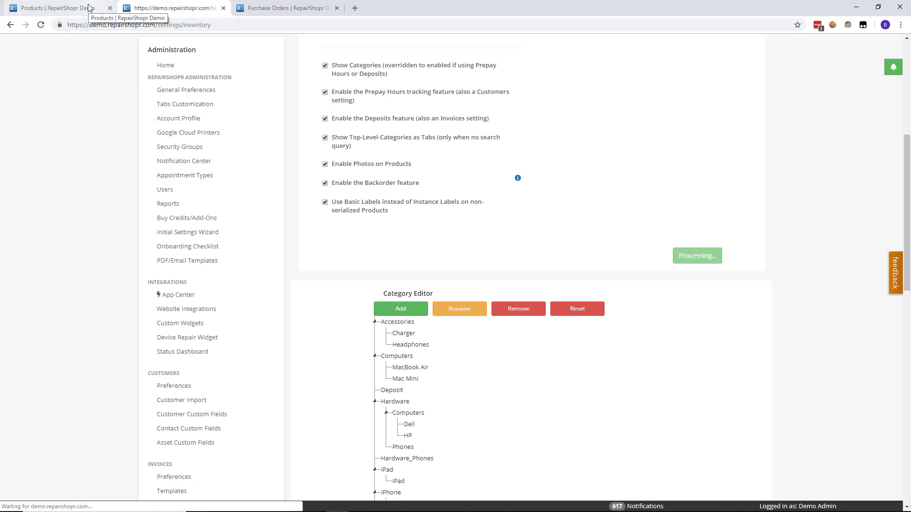
left_click(255, 12)
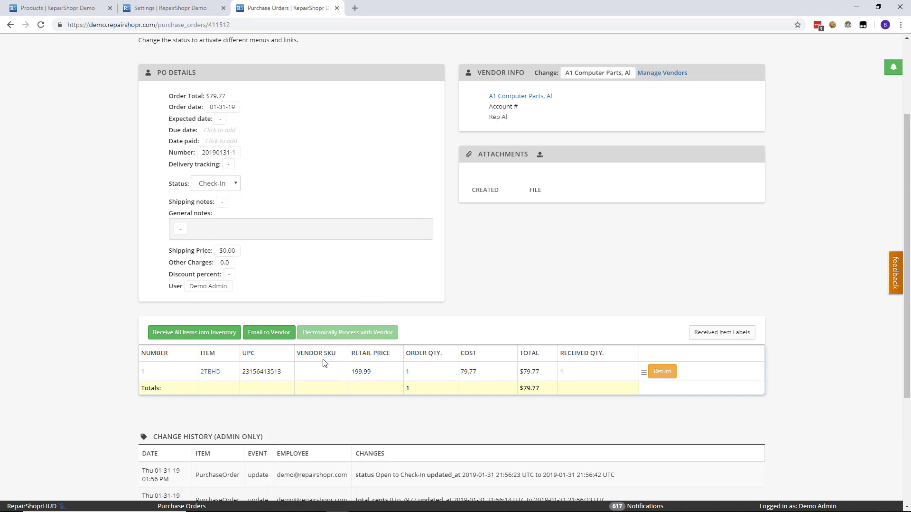
Preview the Received Item Labels PDF with the basic 2TBHD label, then close the preview and go to the 2TBHD product
left_click(737, 336)
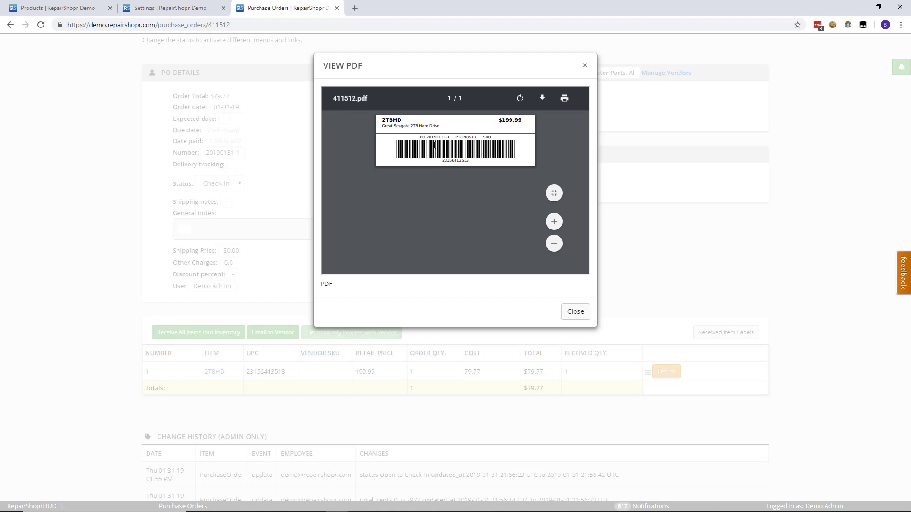
left_click(584, 67)
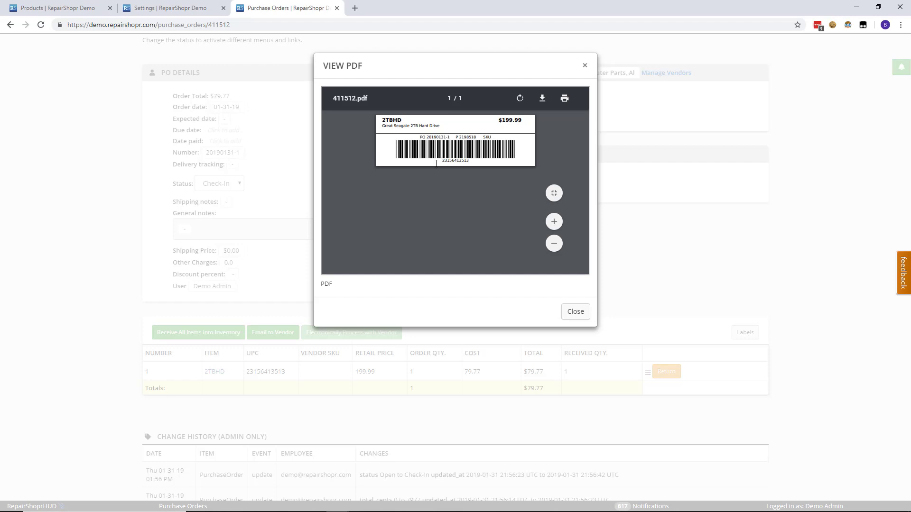
left_click(585, 68)
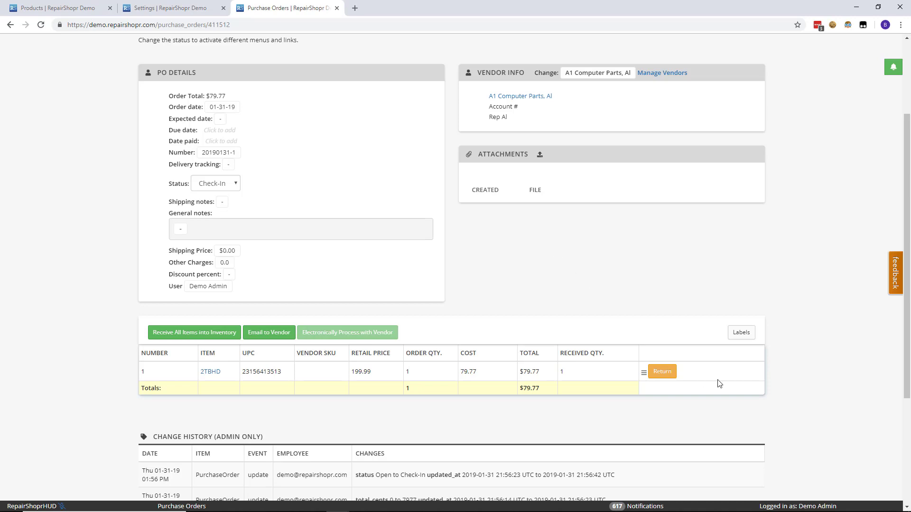
left_click(75, 7)
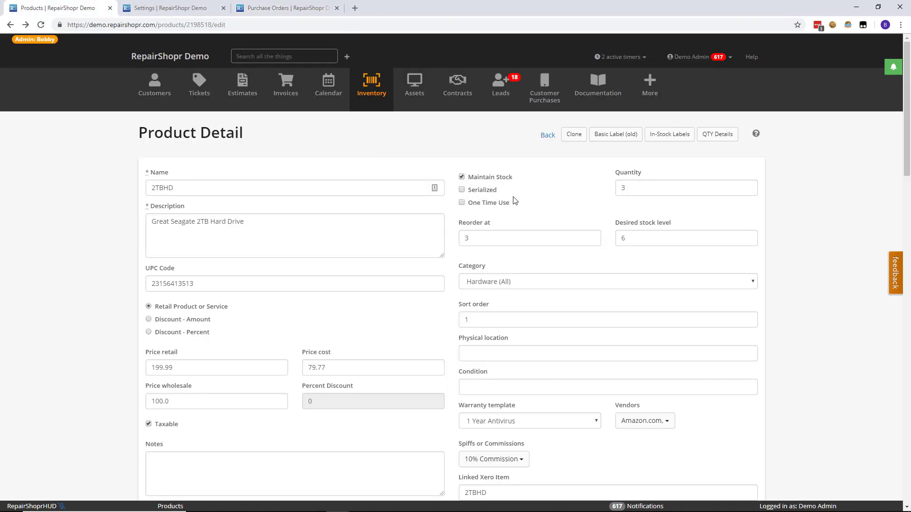
Reload the 2TBHD product page so it offers only the basic label
key("F5")
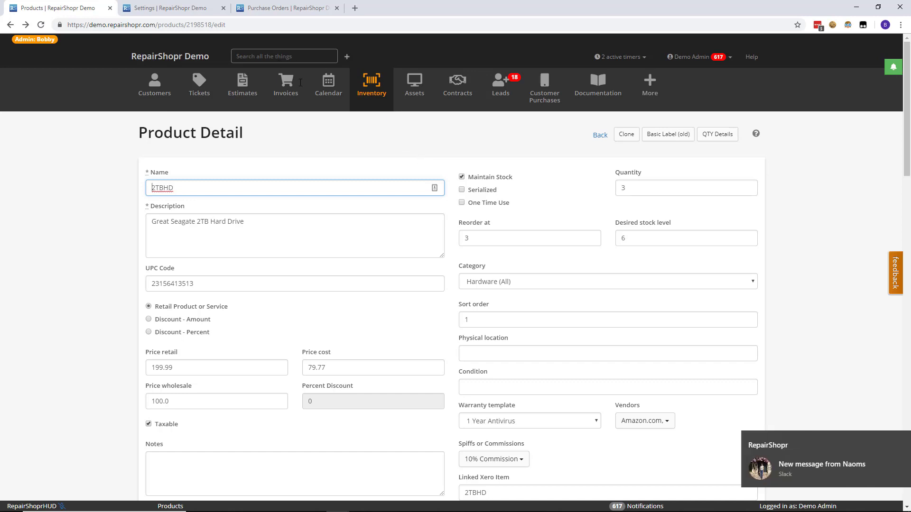
left_click(194, 9)
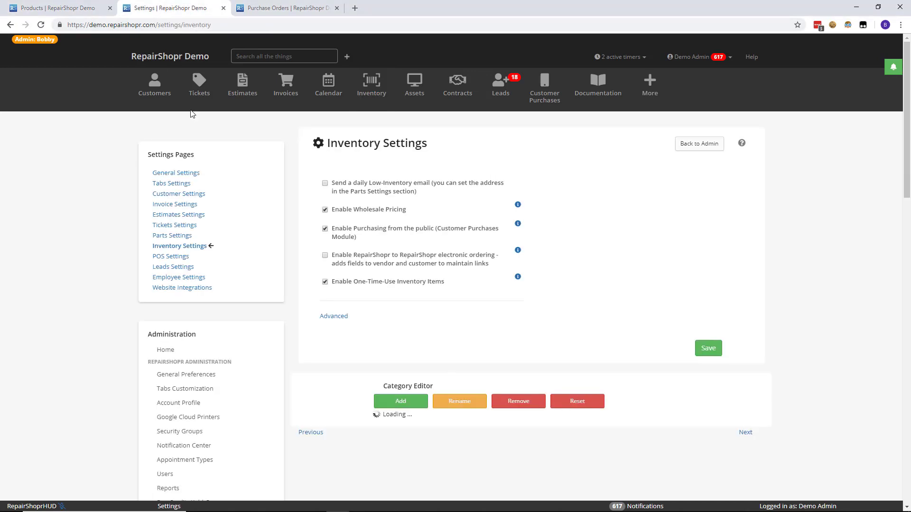
left_click(336, 317)
scroll(398, 282, "down", 2)
scroll(398, 283, "down", 2)
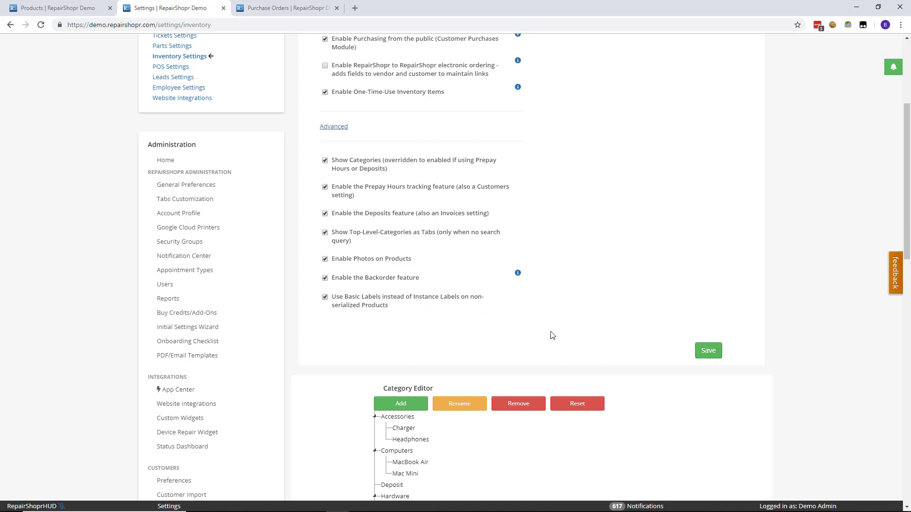
left_click(114, 8)
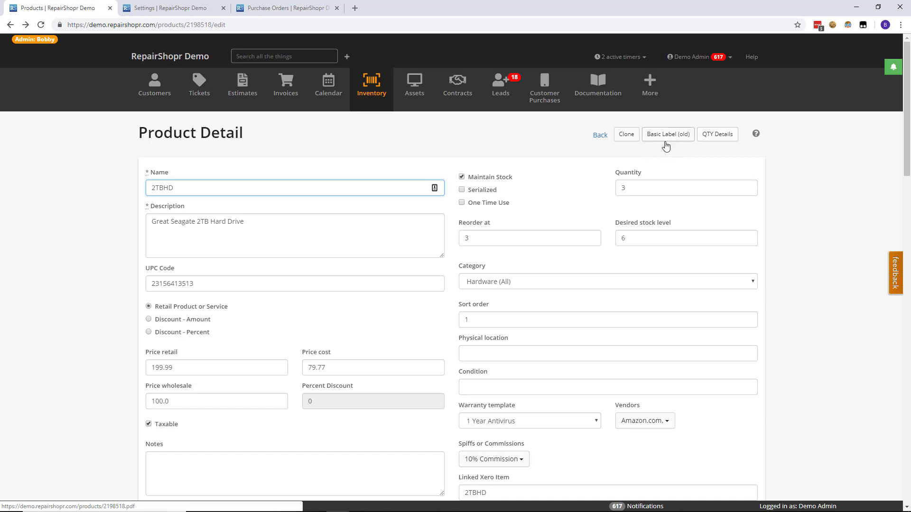
Return through the purchase order to the inventory settings showing basic labels enabled
left_click_drag(128, 134, 273, 137)
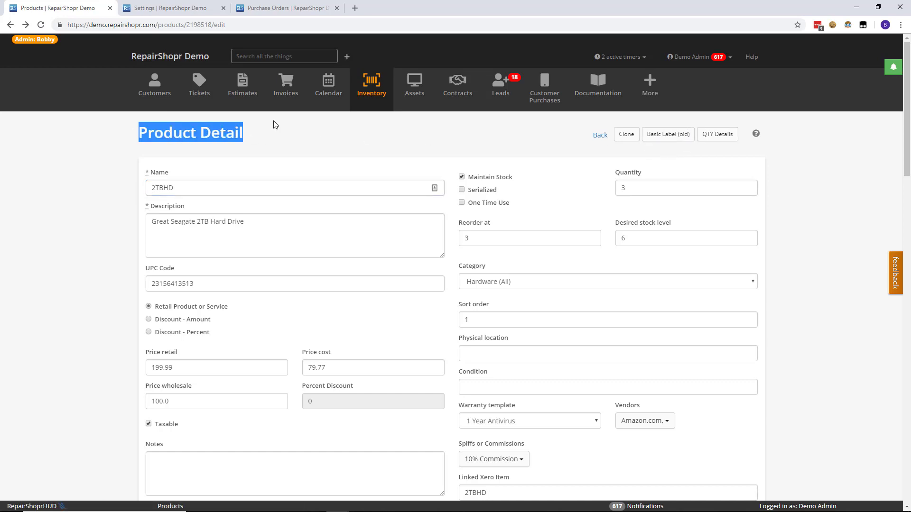
left_click(274, 7)
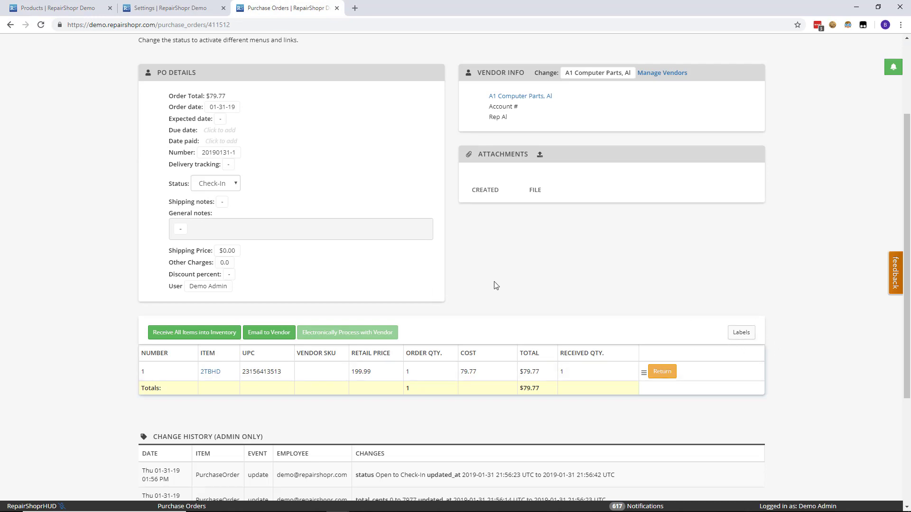
left_click(154, 14)
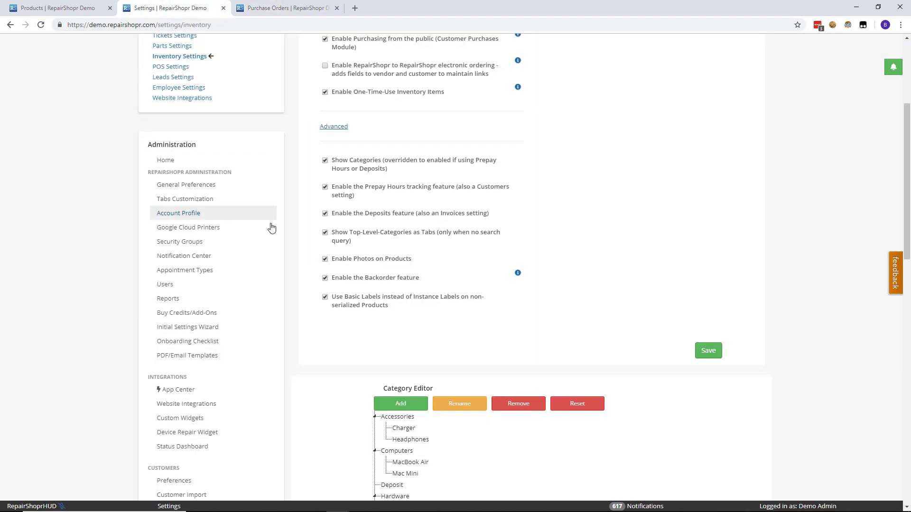